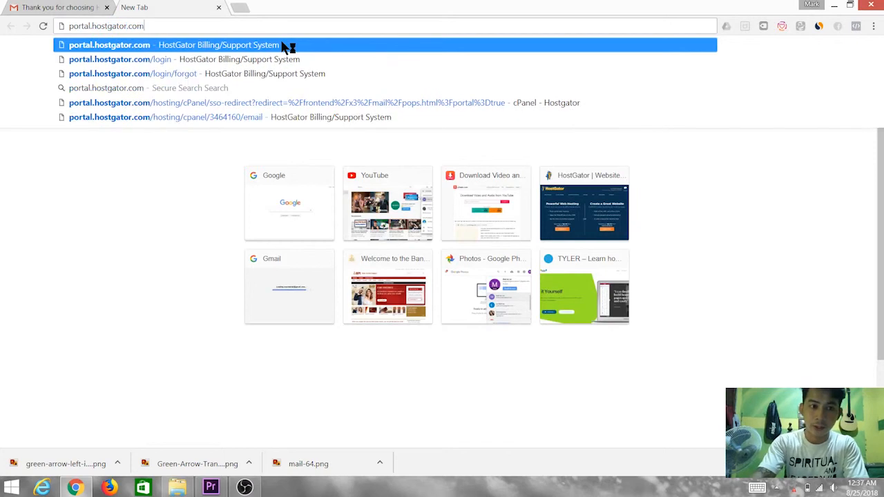
Open the HostGator Customer Portal sign-in and fill in the account email
click(288, 45)
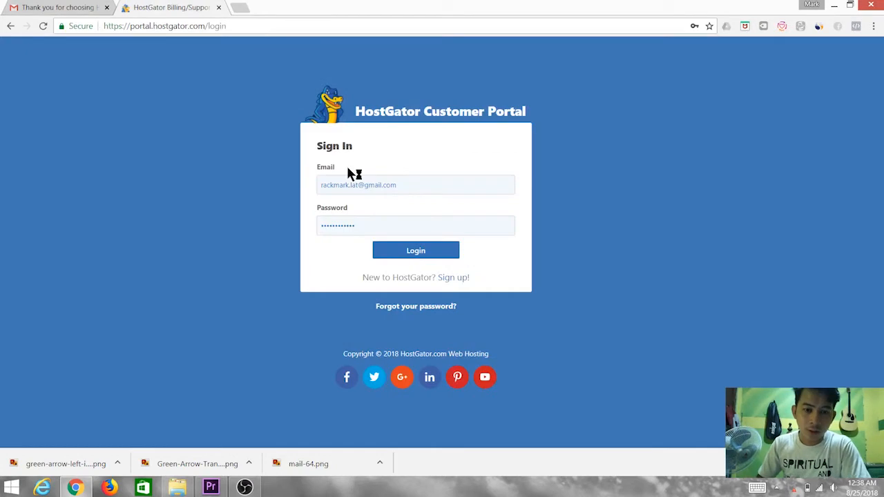
click(409, 184)
click(409, 184)
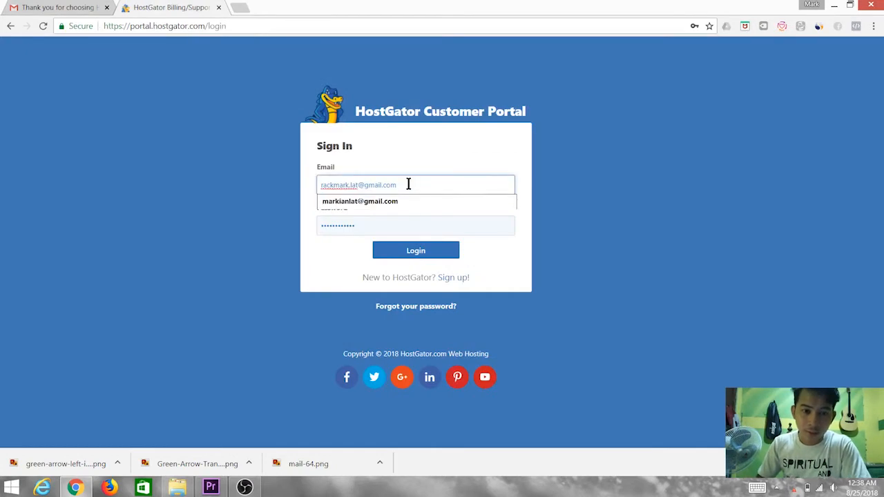
click(412, 146)
click(376, 221)
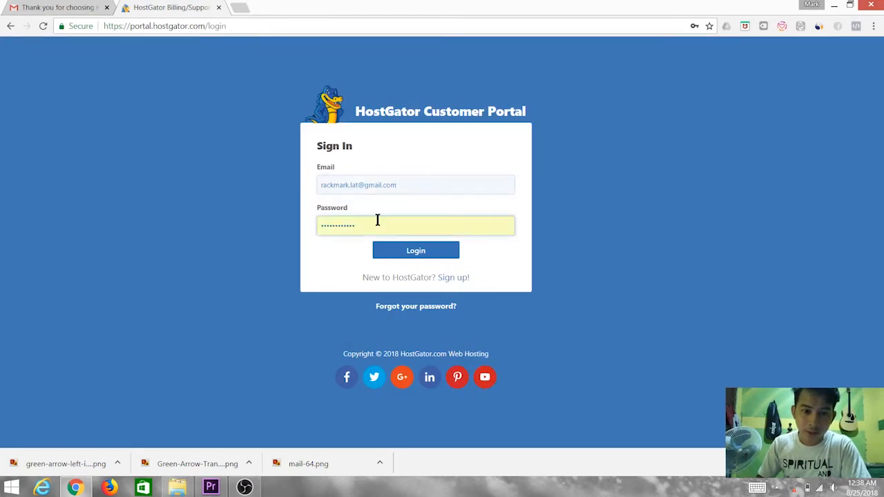
Copy the password from the HostGator welcome email into the Password field and log in
click(60, 7)
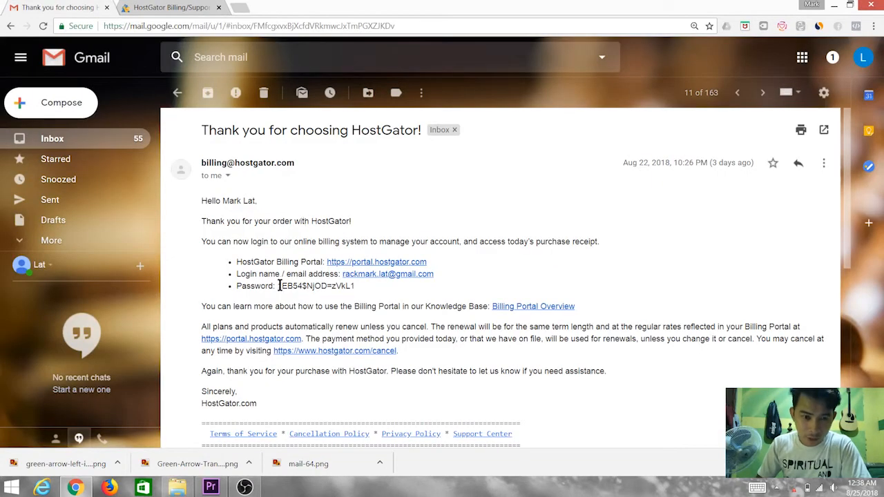
drag(277, 285, 367, 293)
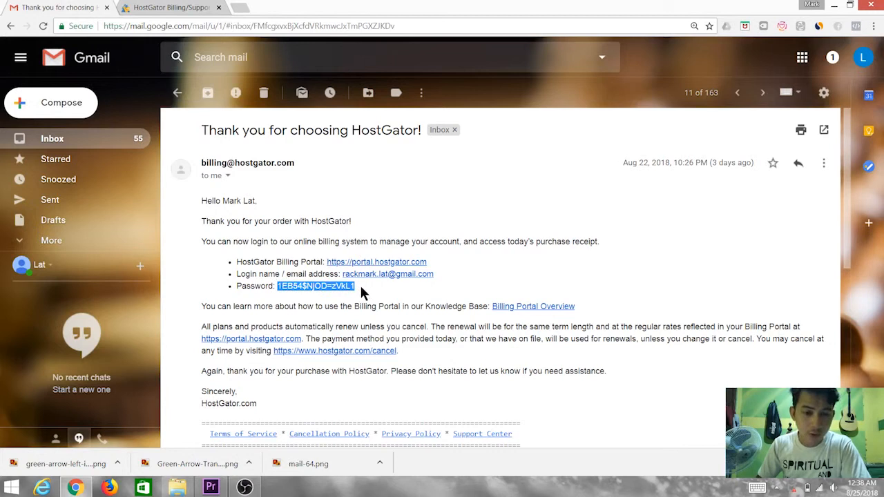
right_click(360, 289)
click(351, 297)
click(171, 7)
double_click(377, 227)
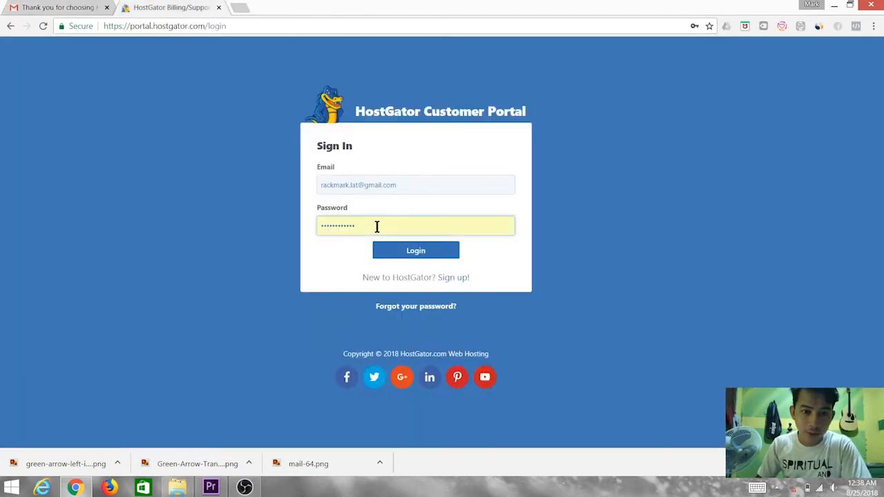
right_click(376, 225)
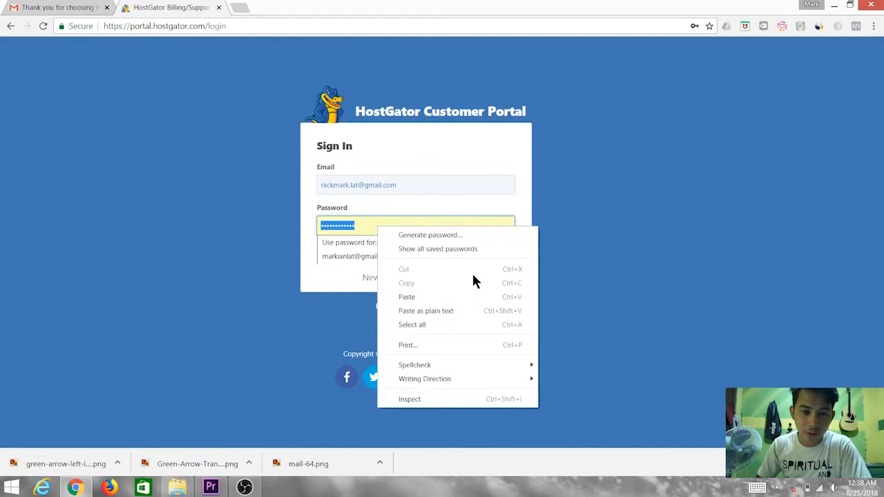
click(450, 297)
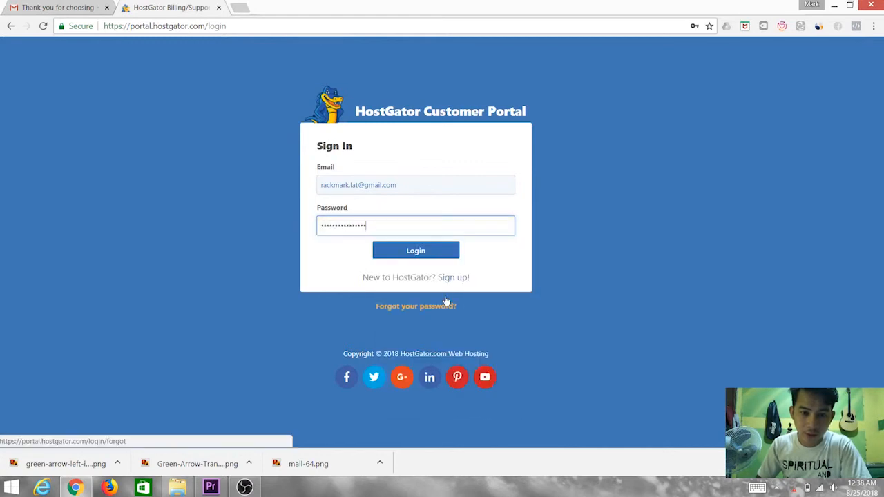
click(437, 253)
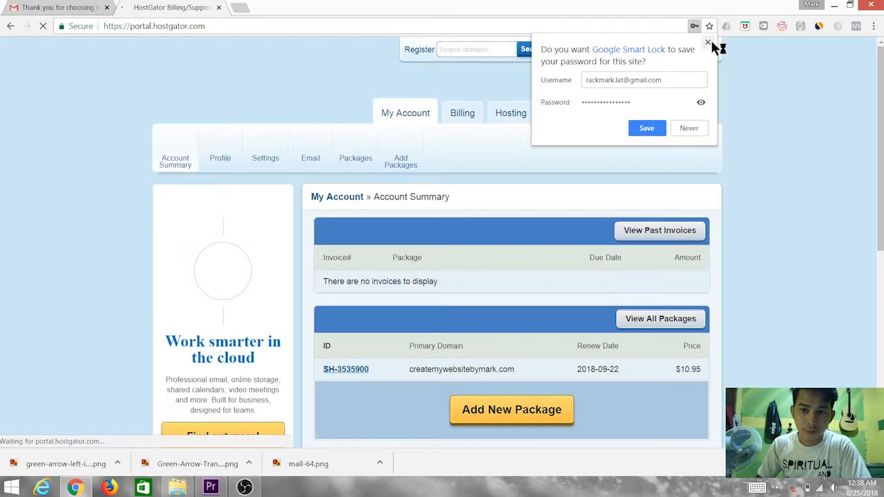
Decline saving the password and open Email Management from the hosting package dashboard
click(707, 43)
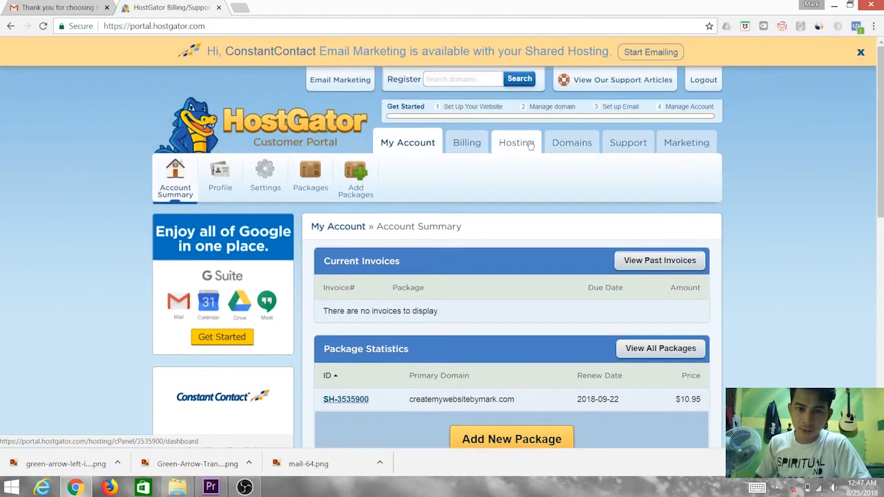
click(530, 144)
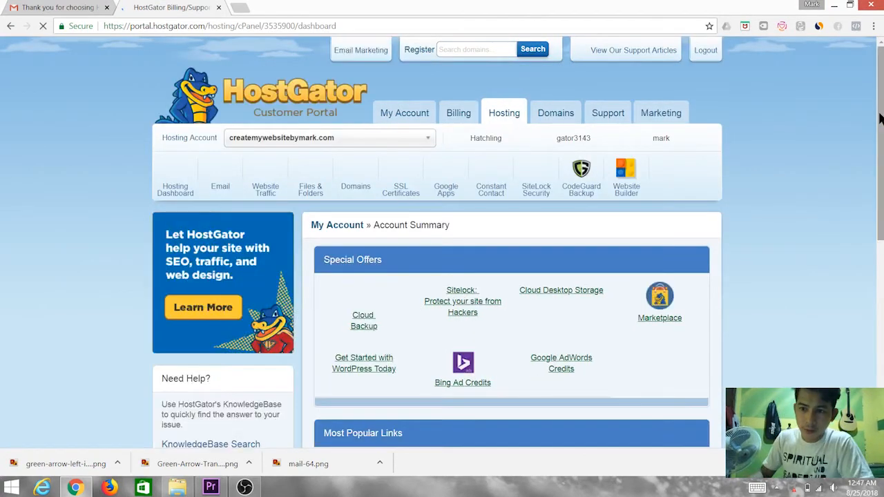
drag(879, 118, 868, 265)
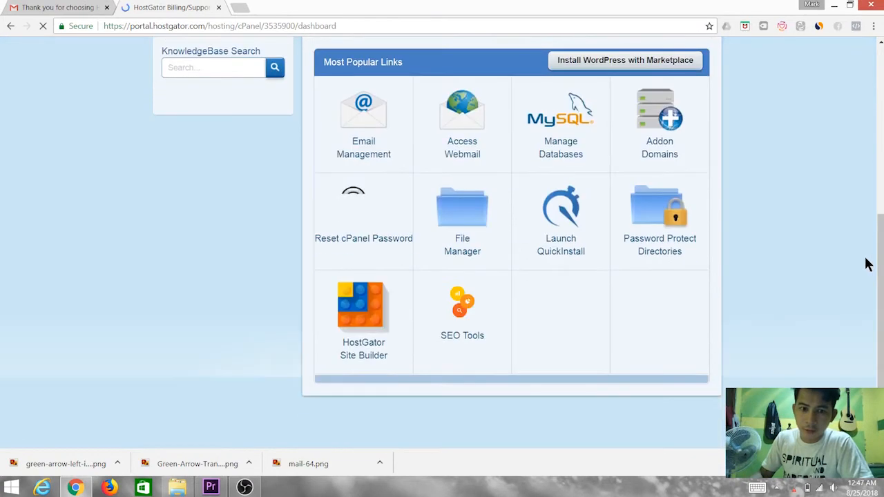
click(374, 132)
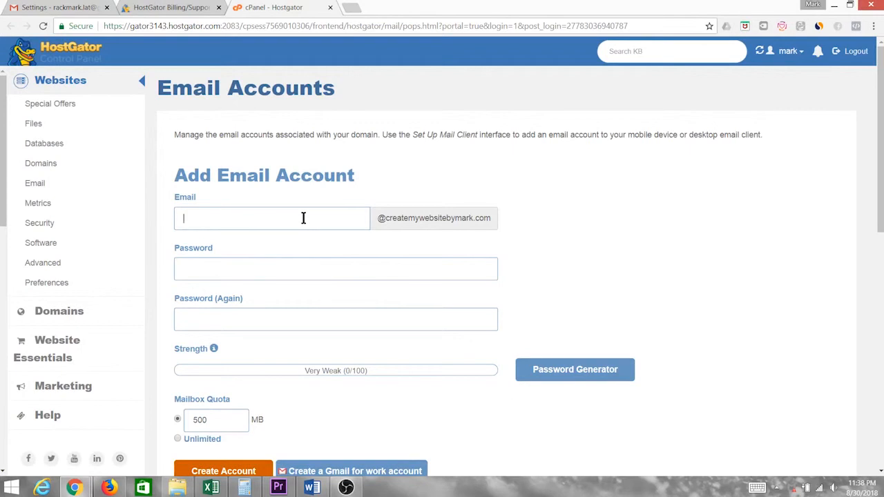
Enter the new mailbox's user name for createmywebsitebymark.com
click(303, 218)
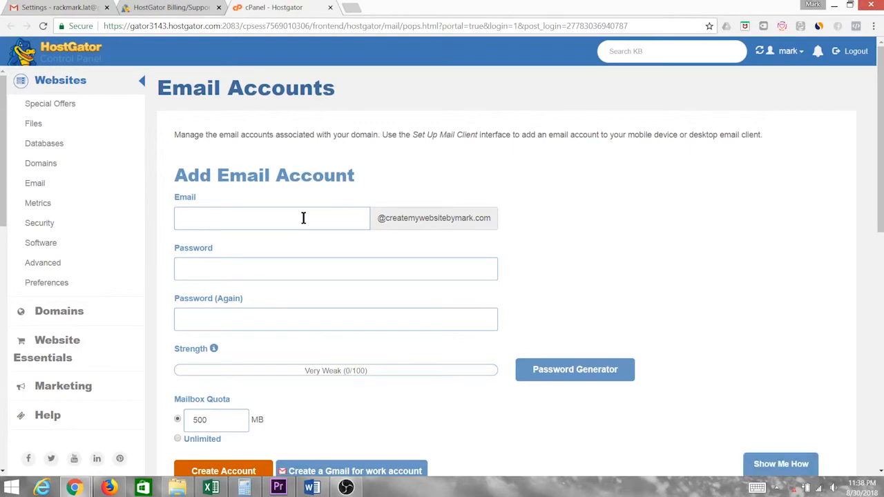
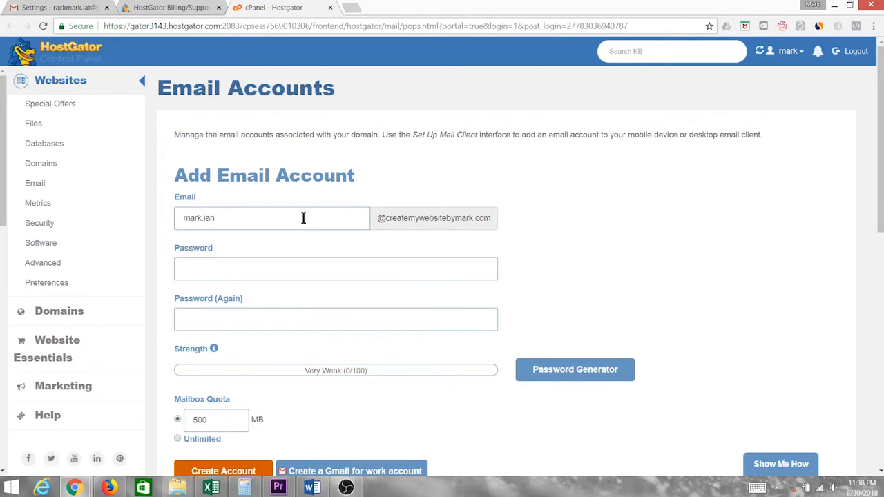
Set and confirm the mailbox password, choose Unlimited quota, and create the account
click(351, 274)
text(**********)
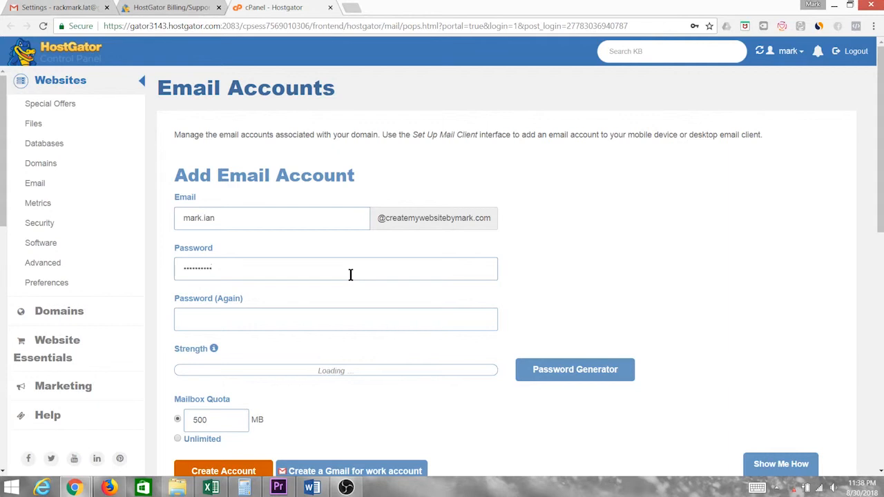
click(326, 322)
text(**********)
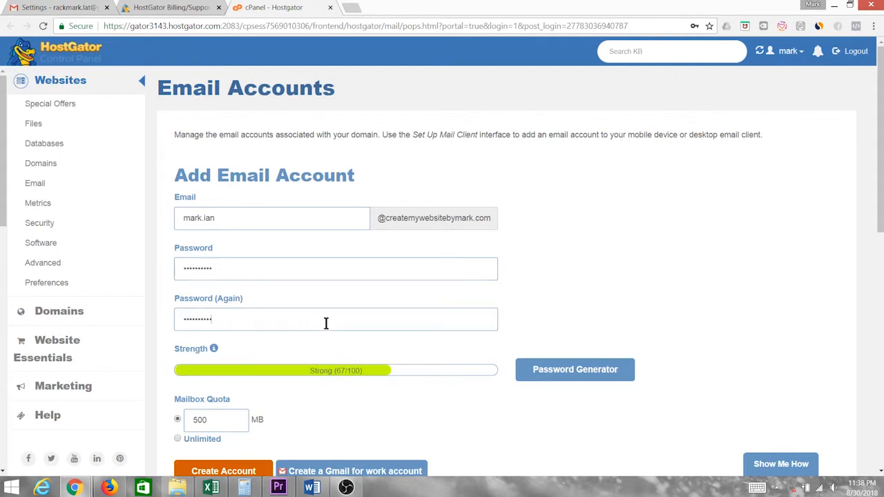
scroll(660, 267, down, 2)
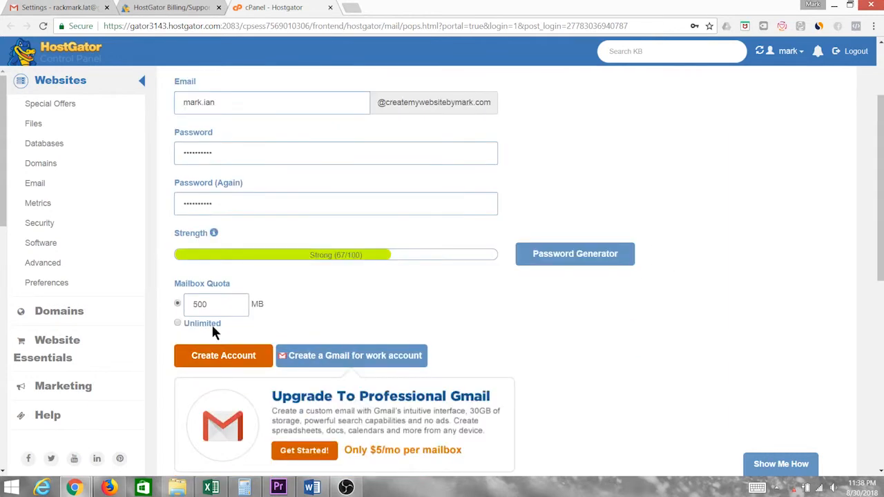
click(178, 323)
scroll(622, 324, down, 3)
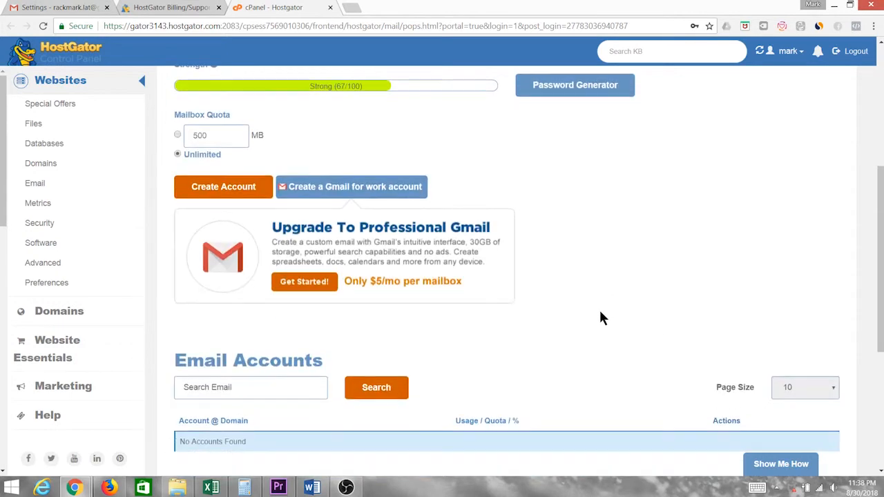
click(234, 183)
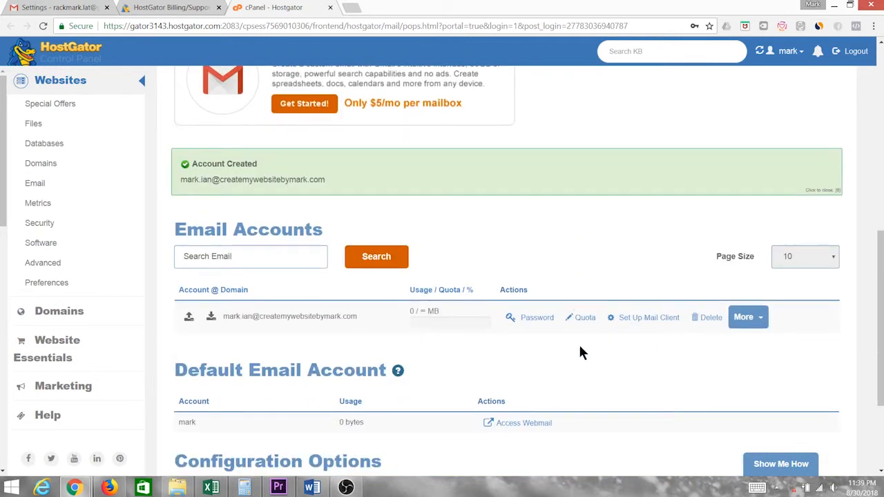
View the new account's manual mail settings (SSL ports 993, 995, 465), then return to Gmail
click(641, 322)
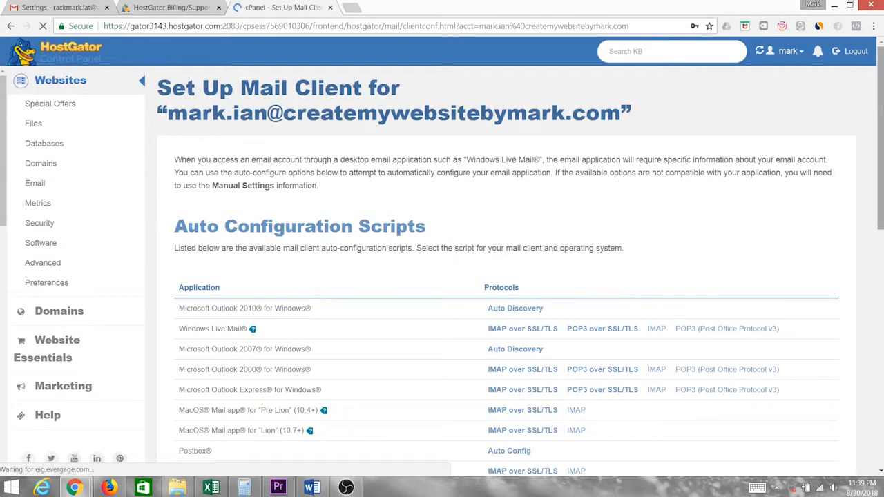
scroll(879, 138, down, 3)
scroll(511, 269, down, 3)
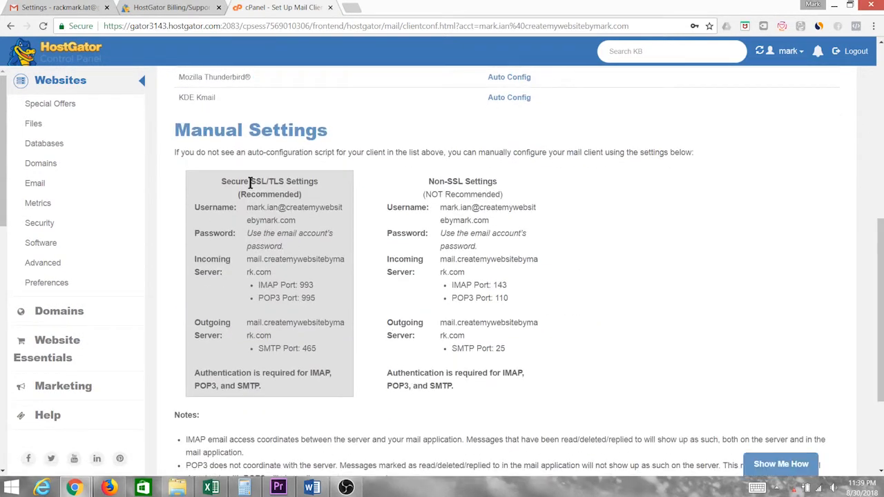
scroll(881, 281, down, 1)
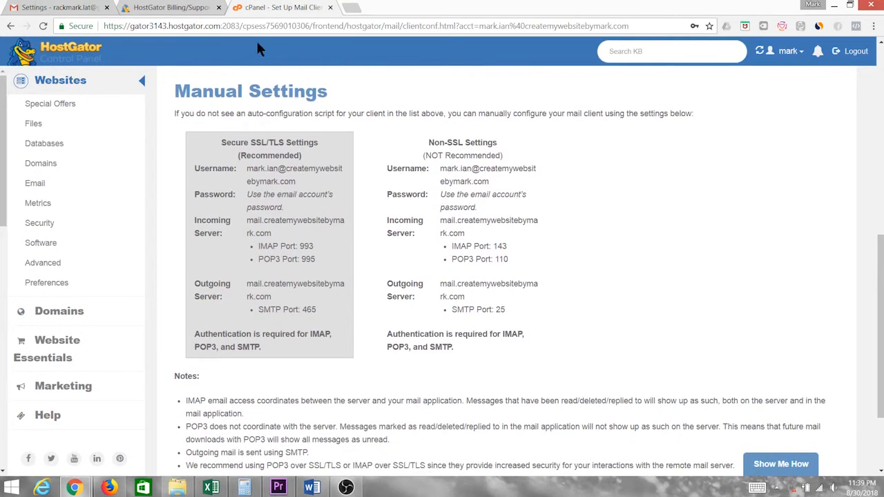
click(52, 8)
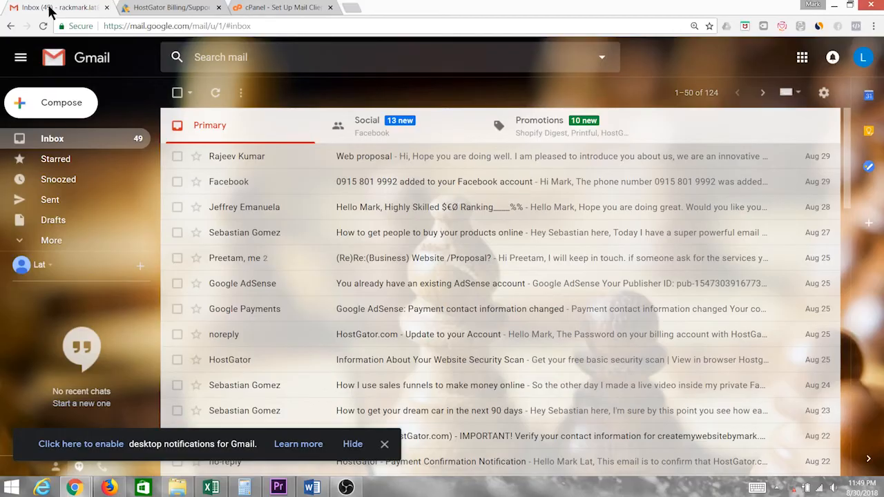
Start adding a mail account from Gmail's Accounts and Import settings
click(825, 94)
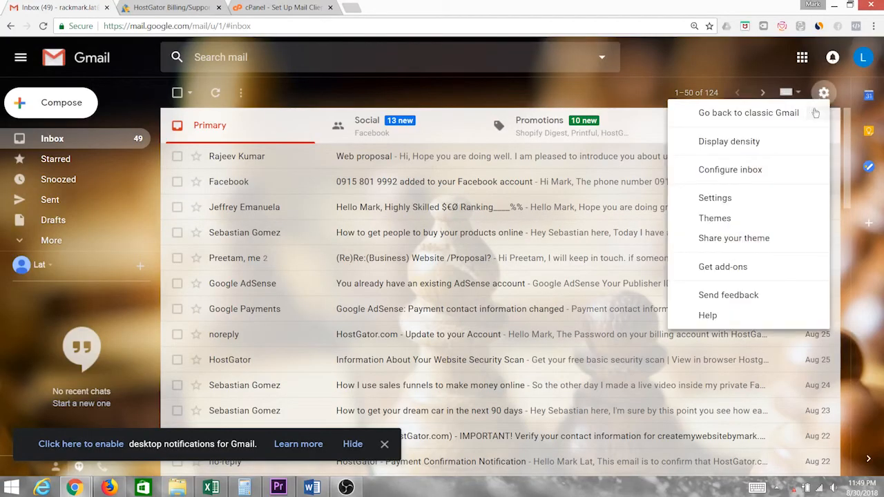
click(715, 198)
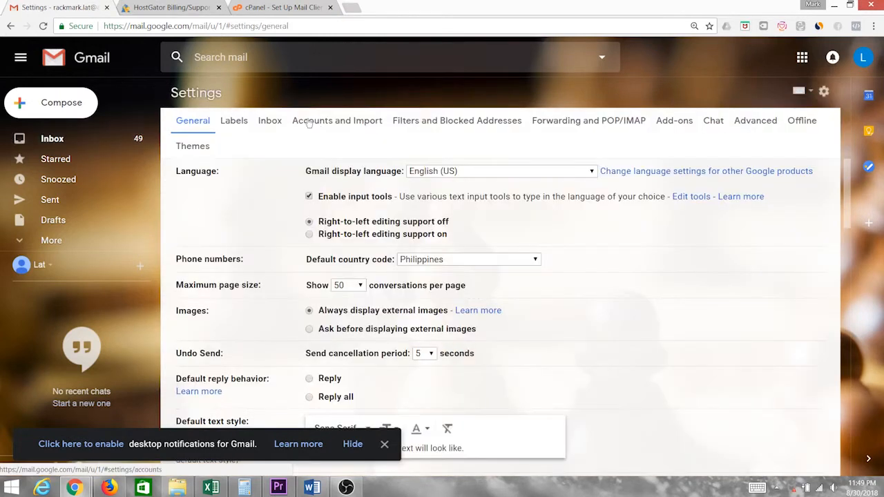
click(331, 124)
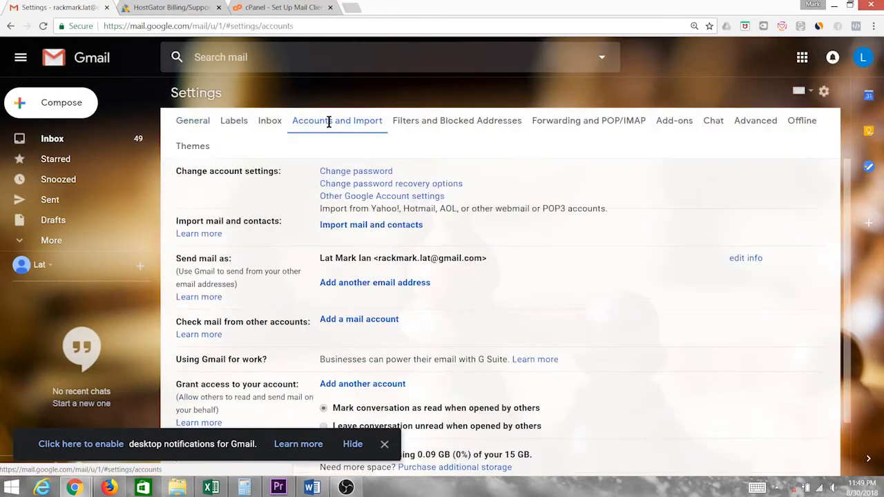
click(343, 322)
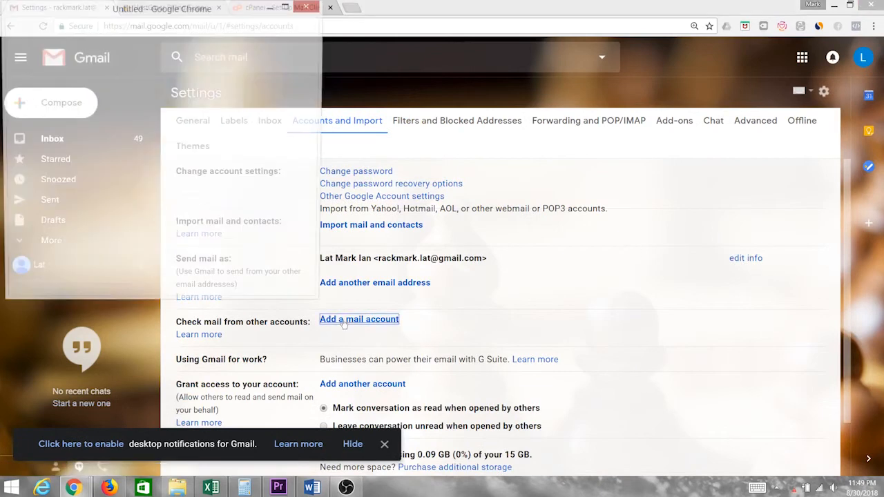
Place cPanel's mail settings beside Gmail and enter the domain email address
drag(161, 8, 227, 78)
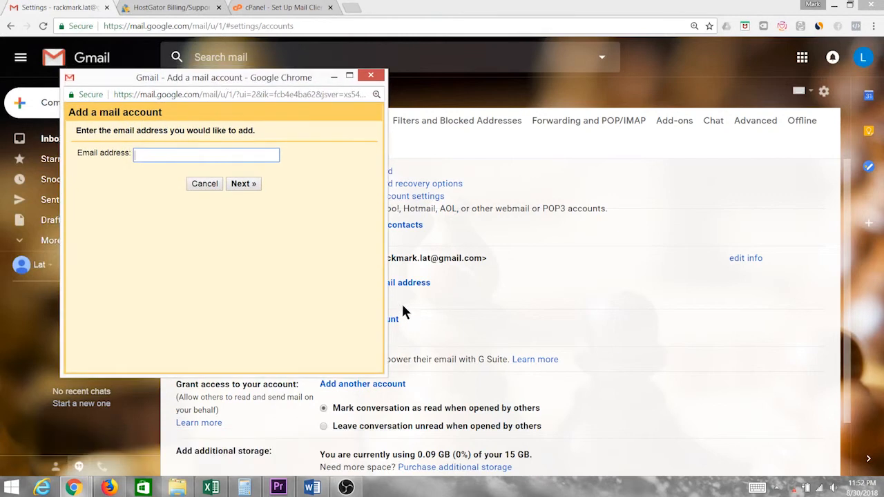
click(280, 8)
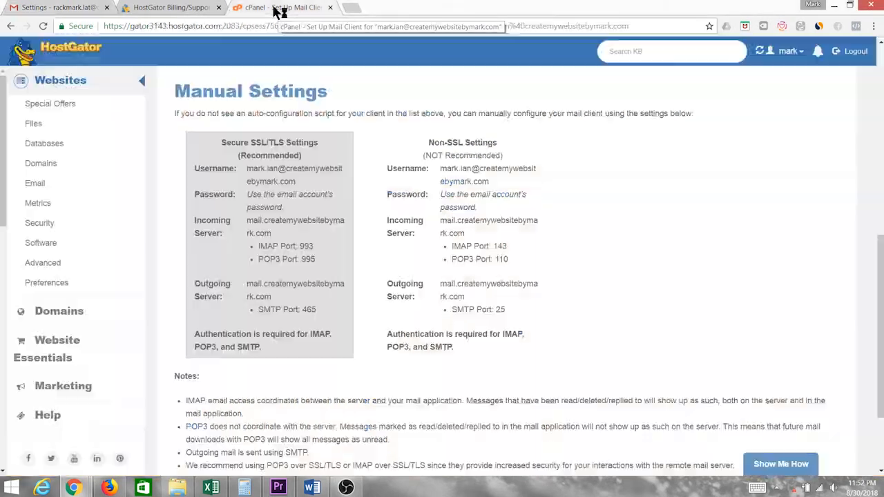
key(super+Right)
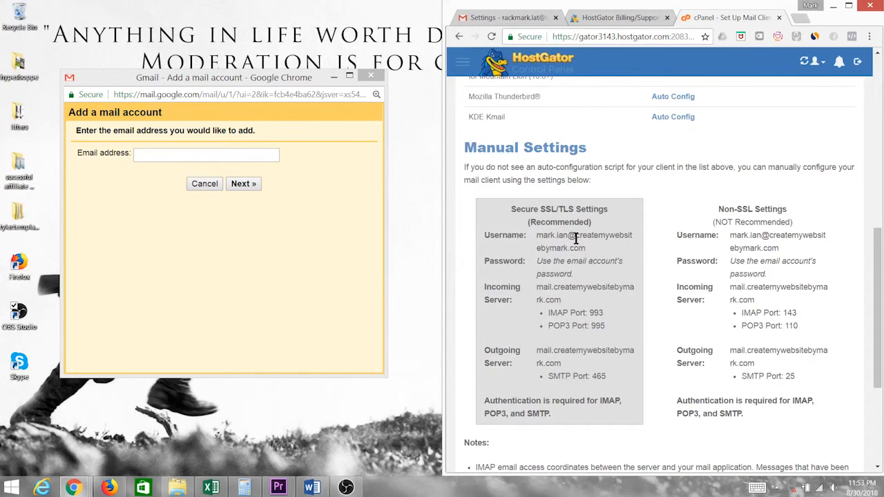
drag(587, 246, 532, 238)
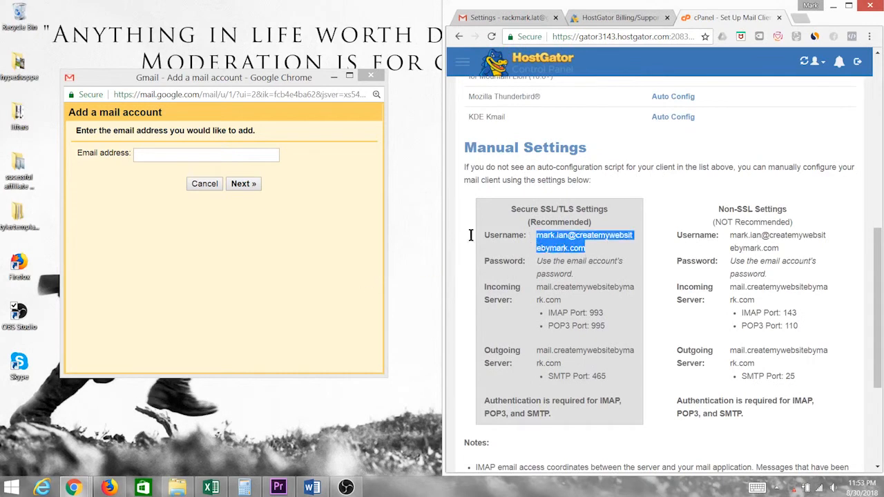
click(241, 153)
click(273, 169)
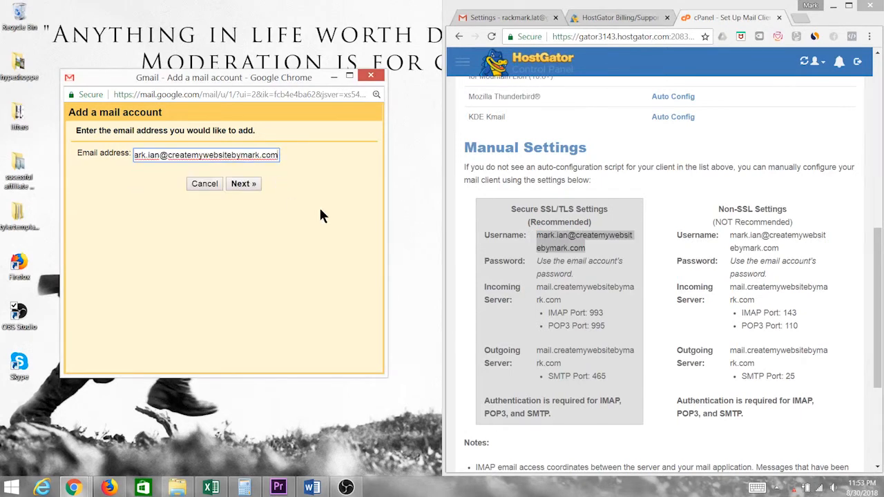
click(250, 184)
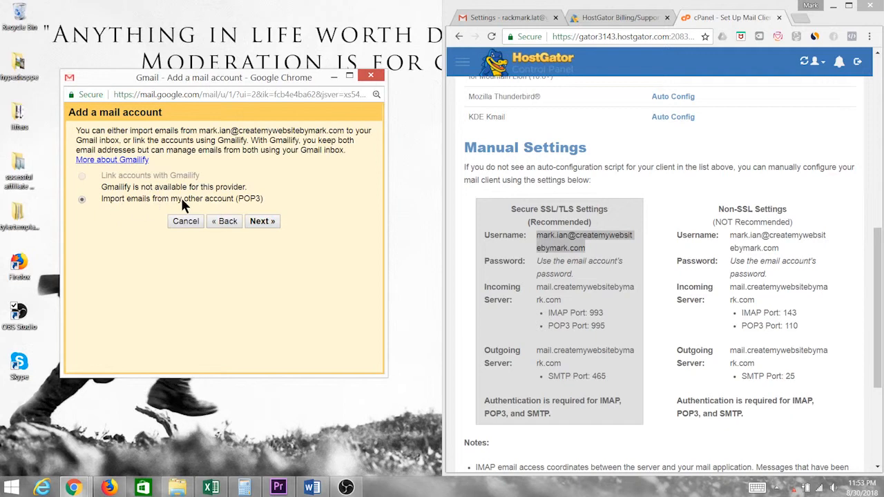
click(262, 221)
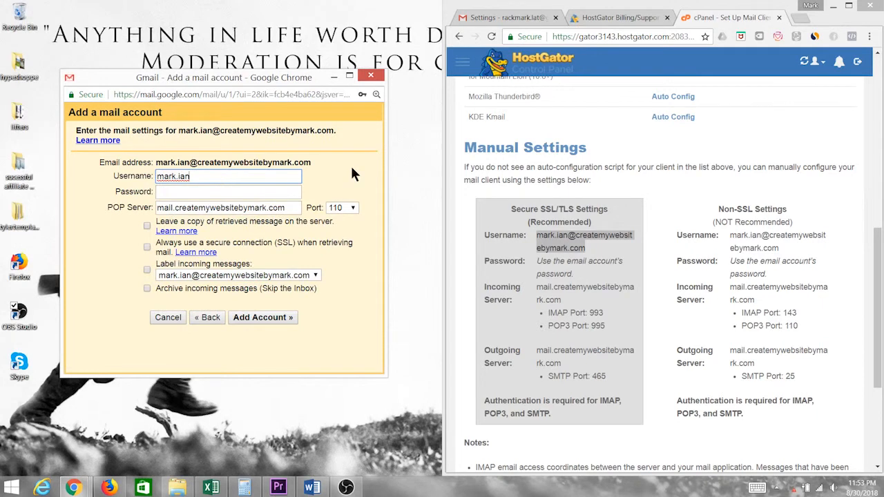
text(@createmywebsitebymark.com)
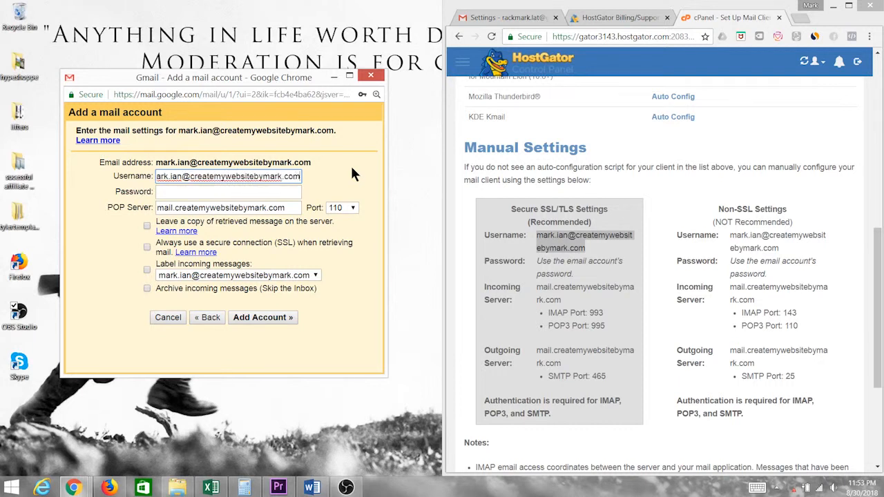
click(242, 194)
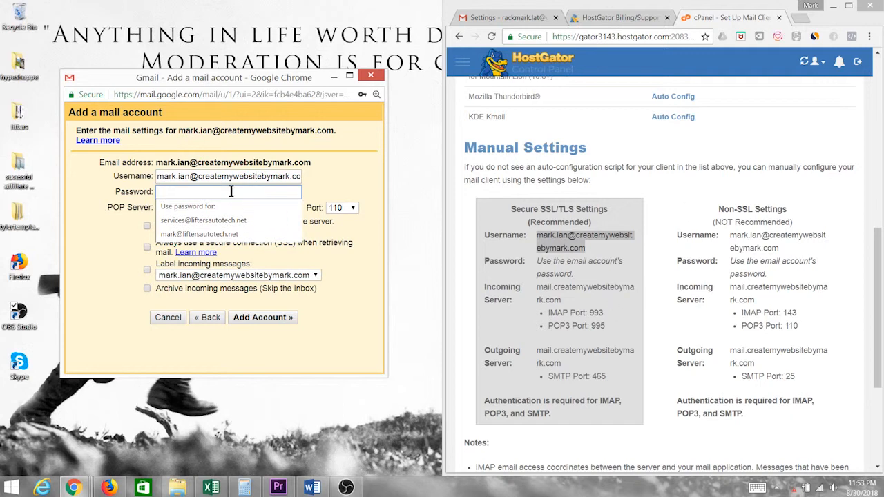
text(••••••••••)
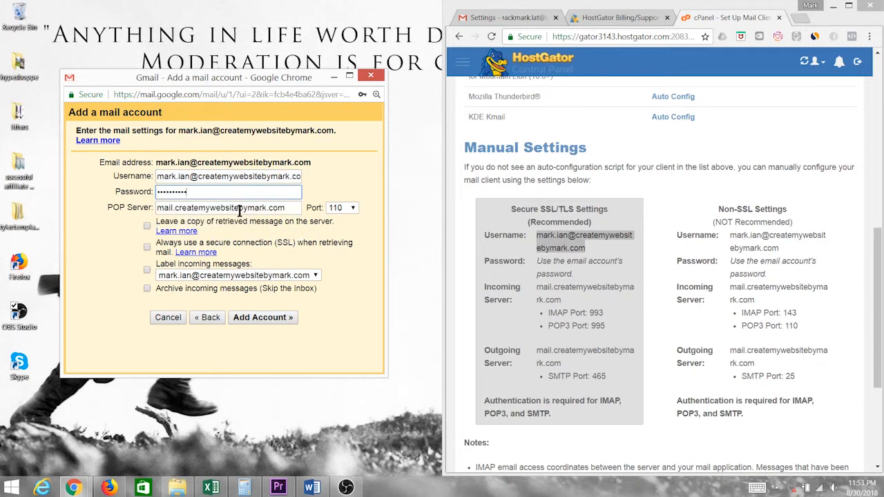
key(Tab)
Paste cPanel's incoming server as POP server, set port 995, label incoming mail, and add the account
click(555, 276)
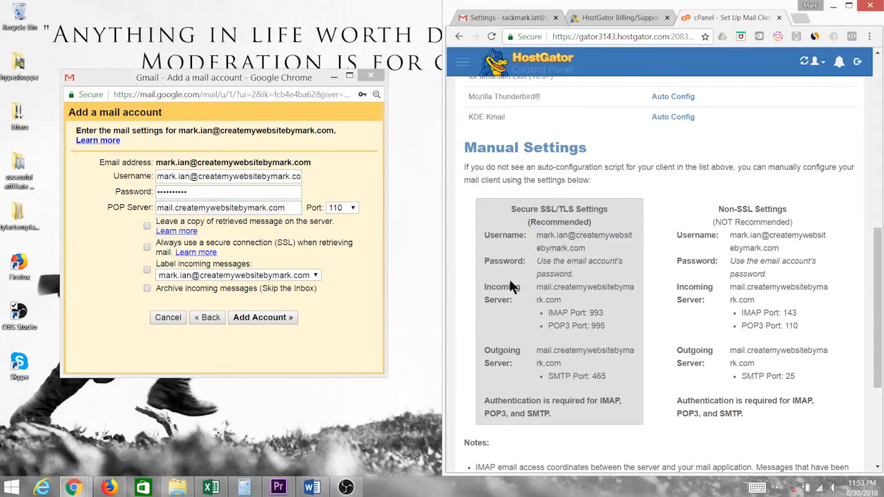
double_click(547, 296)
key(ctrl+c)
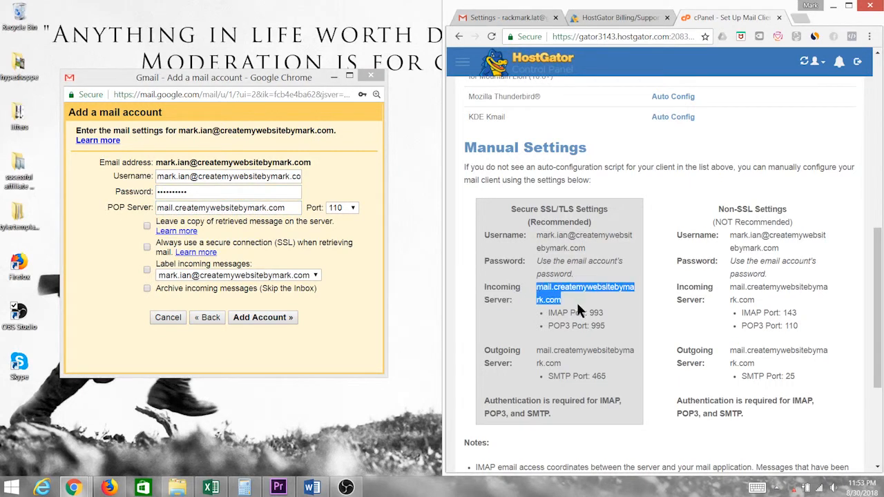
click(287, 242)
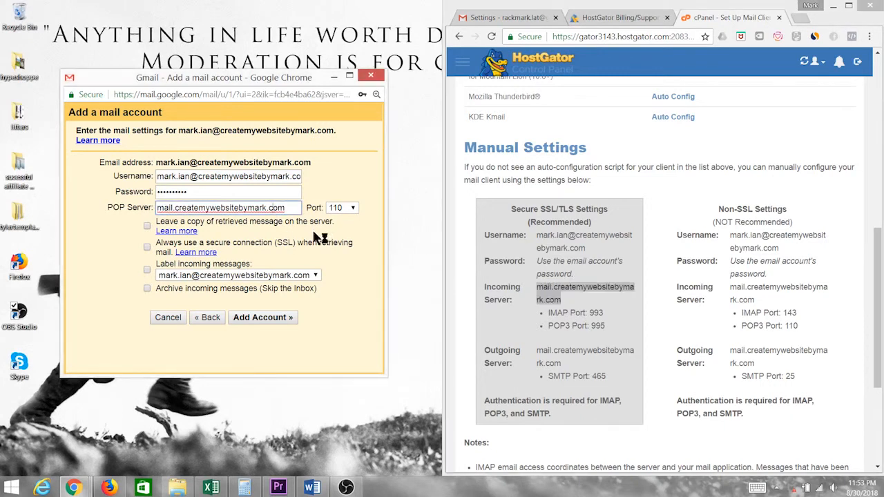
key(ctrl+v)
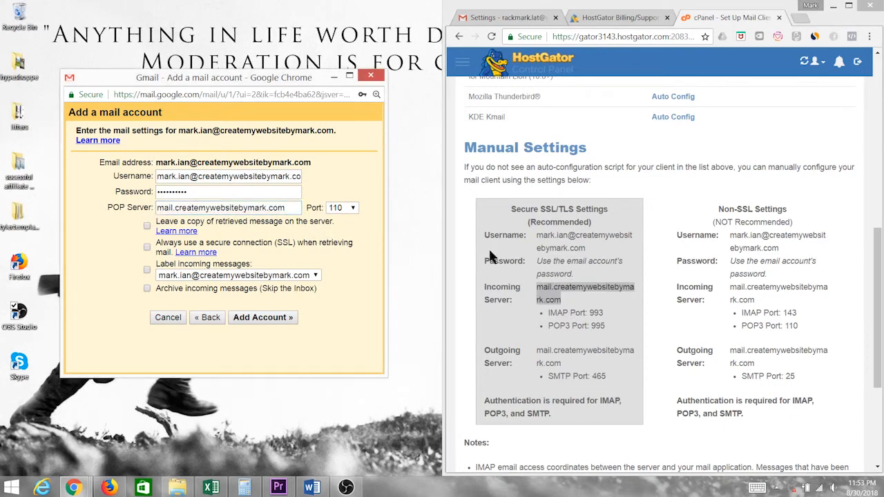
click(573, 326)
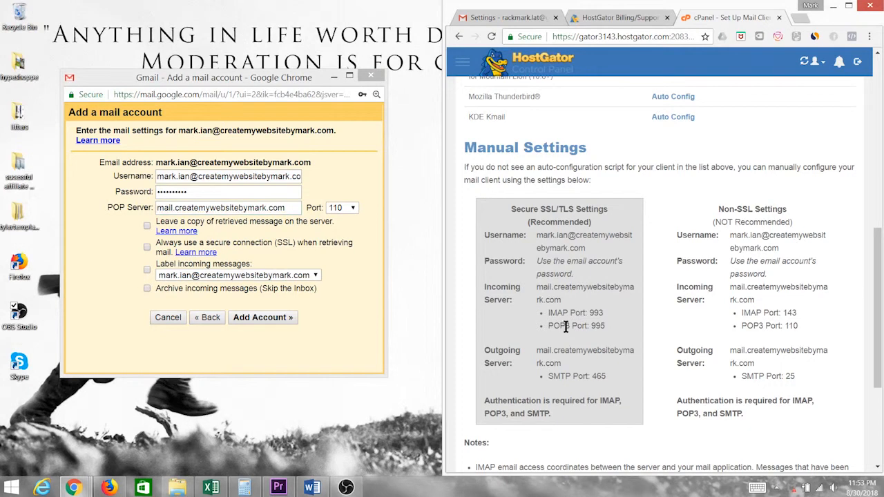
click(342, 207)
click(353, 285)
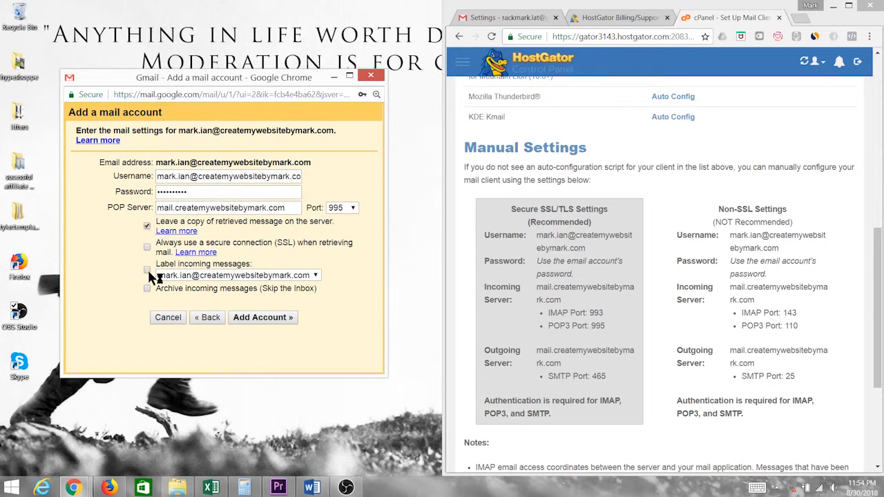
click(148, 271)
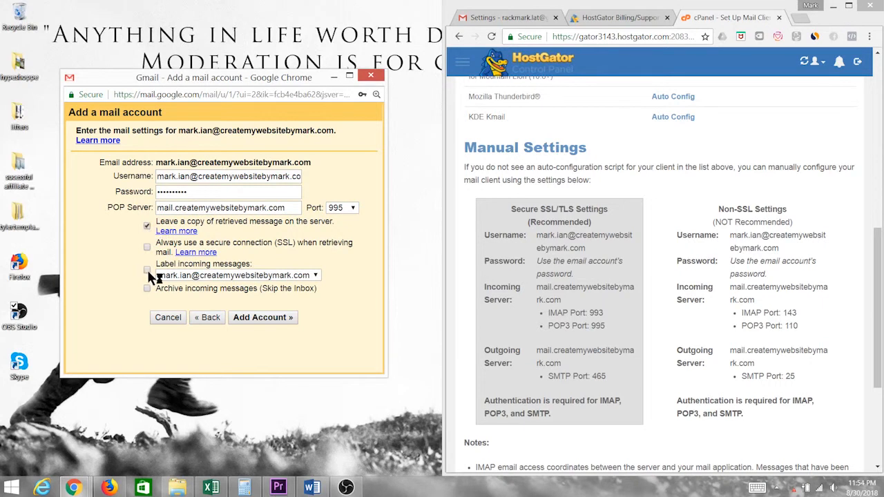
click(285, 323)
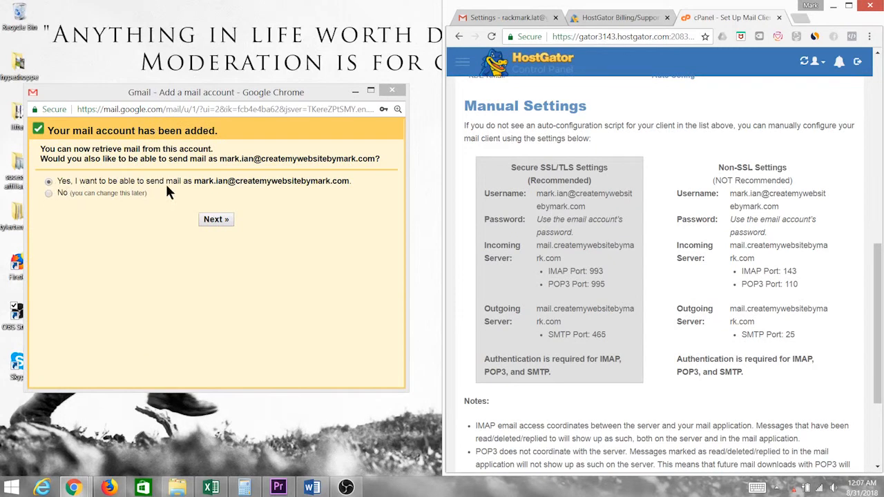
Opt to send mail as the domain address, replace the sender display name, and continue
click(221, 218)
click(216, 219)
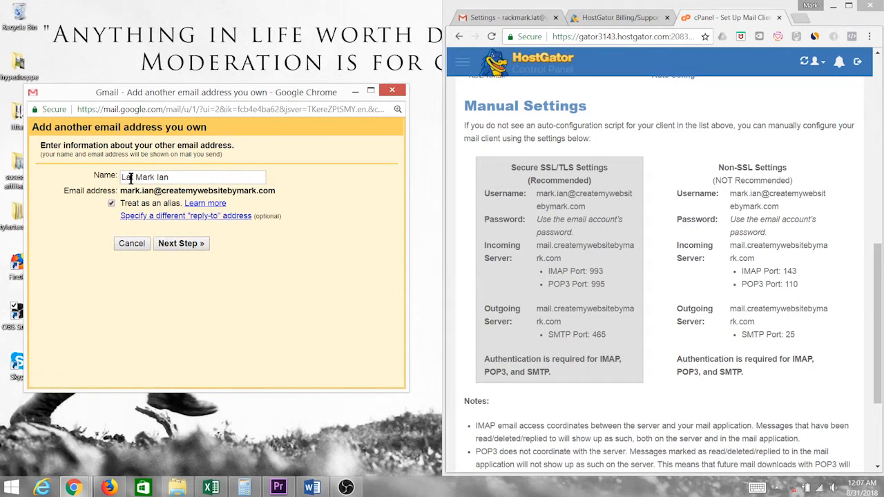
drag(176, 178, 101, 175)
text(mark ian)
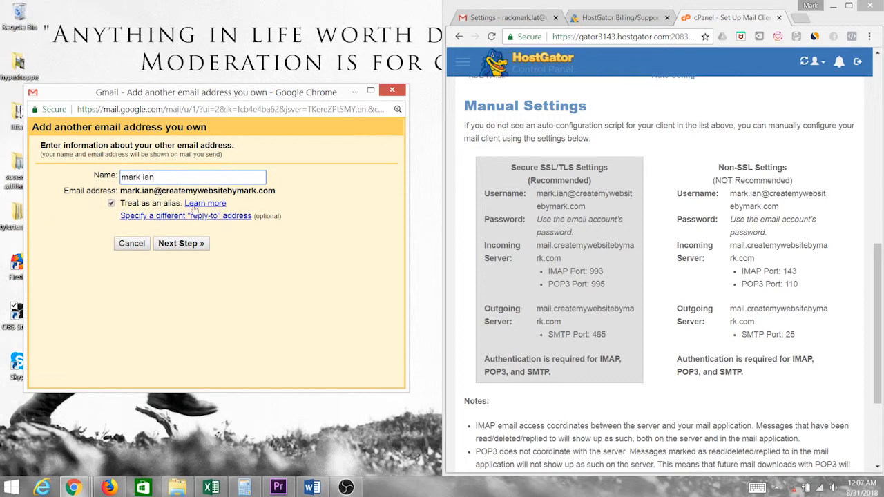
click(177, 246)
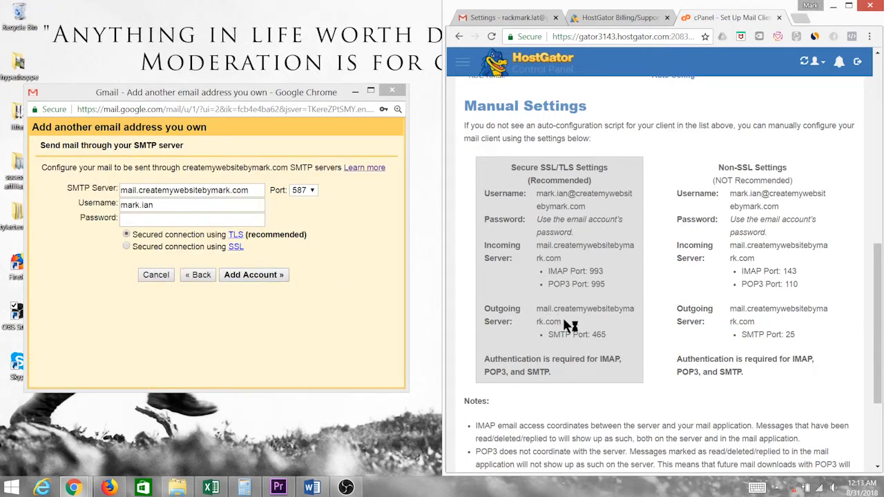
Paste cPanel's outgoing server hostname as the SMTP server and set the port to 465
drag(562, 323, 539, 310)
key(ctrl+c)
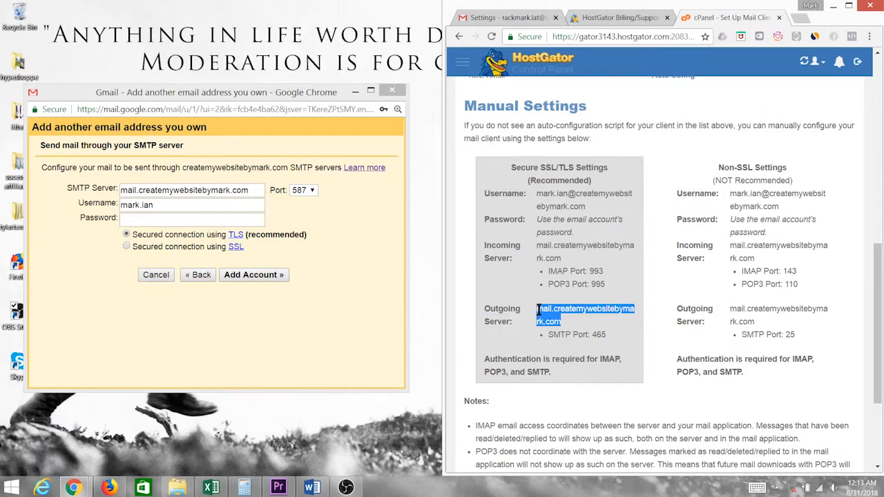
click(211, 189)
key(ctrl+a)
key(ctrl+v)
click(330, 210)
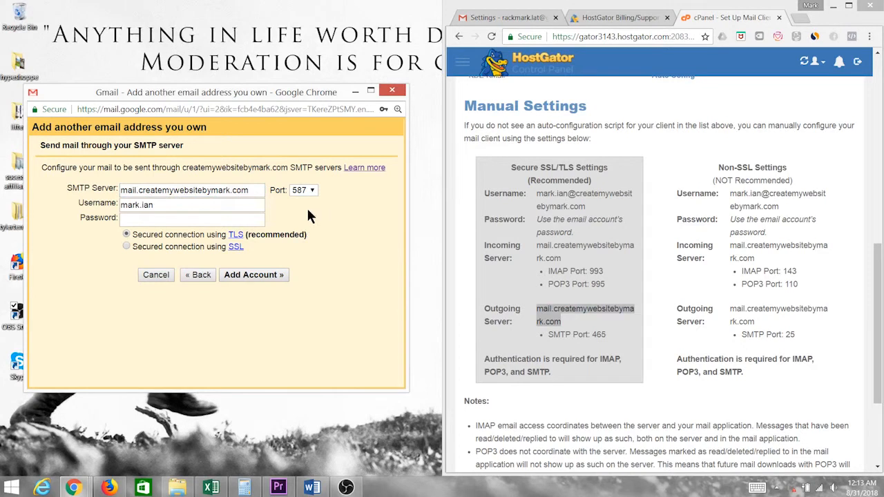
click(557, 341)
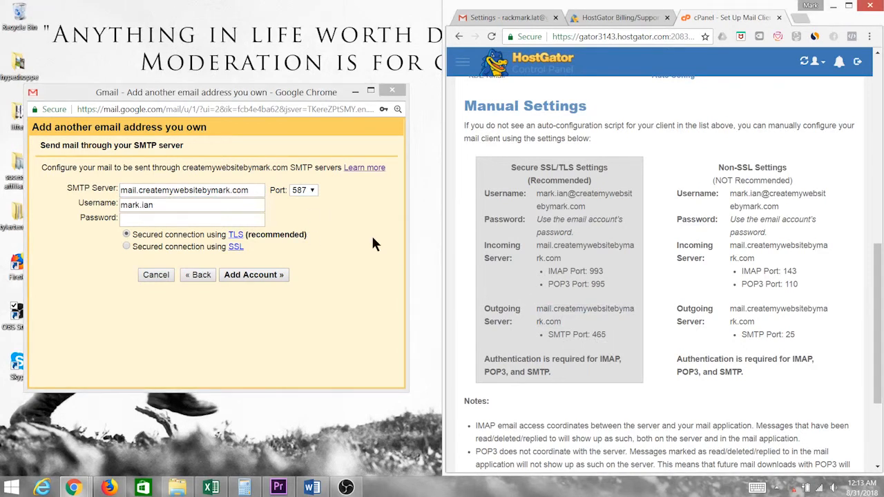
click(313, 189)
click(311, 224)
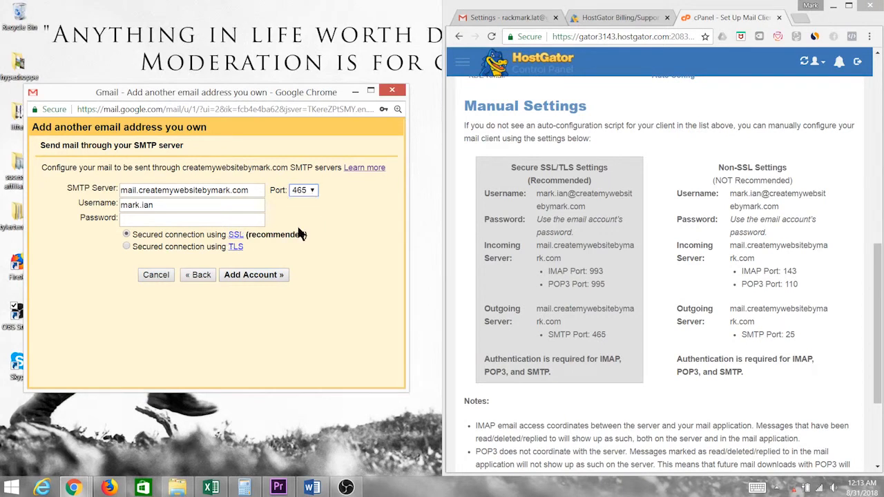
Use the full domain email address as SMTP username, enter the password, and submit
click(170, 206)
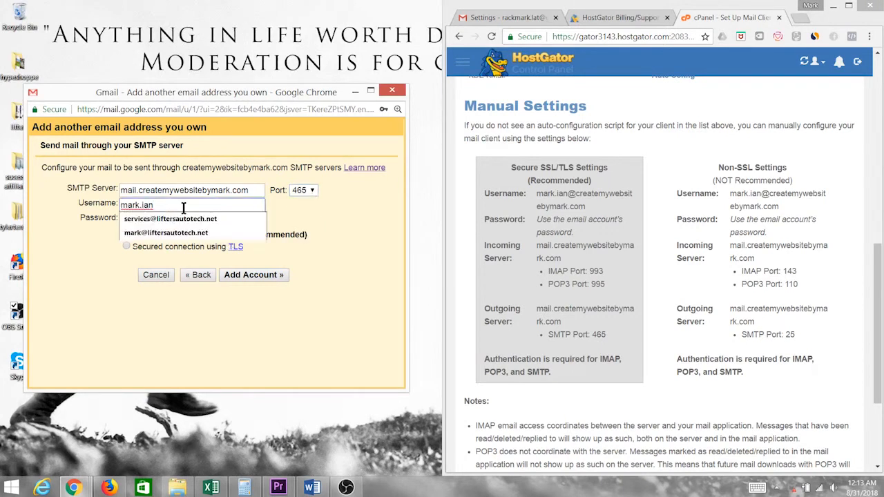
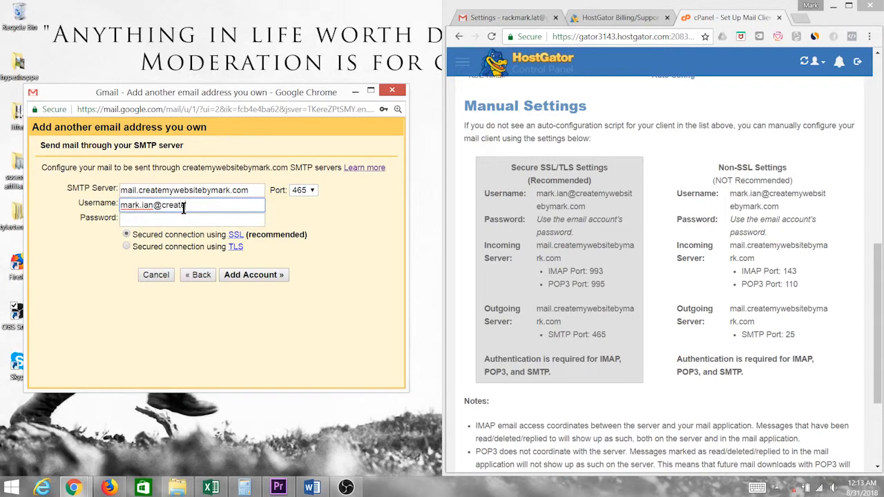
click(587, 202)
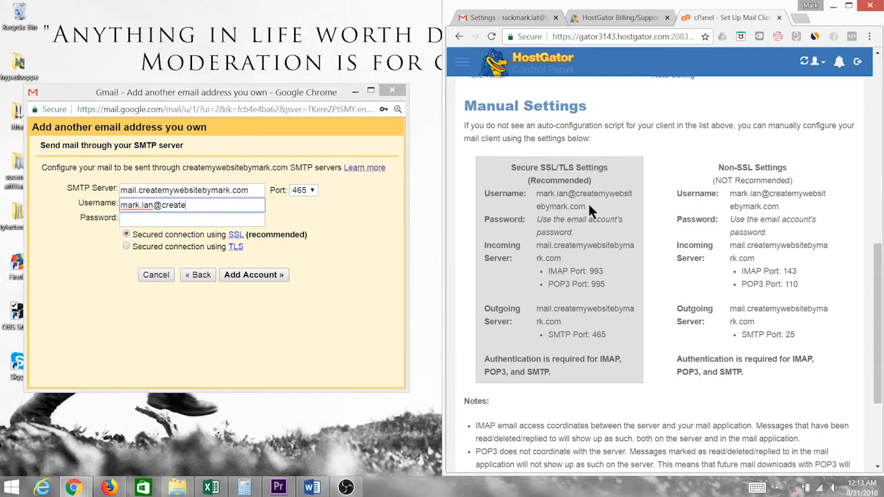
drag(588, 202, 534, 194)
key(ctrl+c)
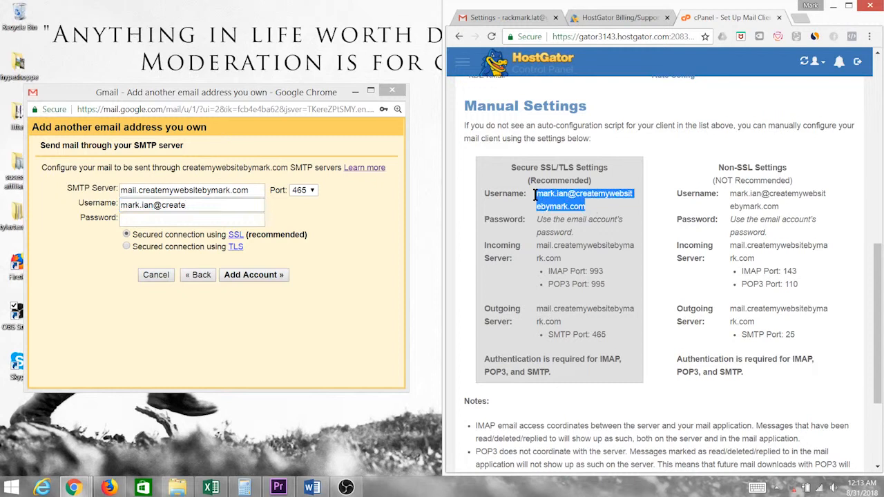
click(234, 206)
key(ctrl+a)
key(ctrl+v)
click(179, 219)
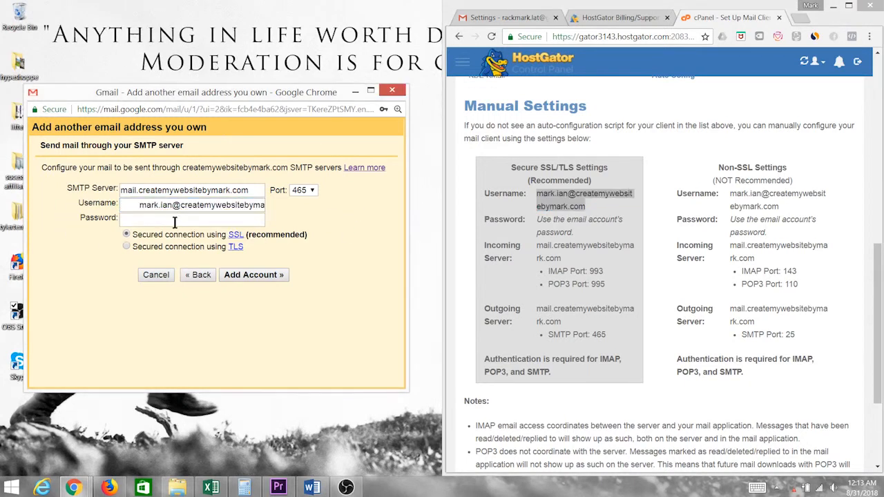
text(•••••••••)
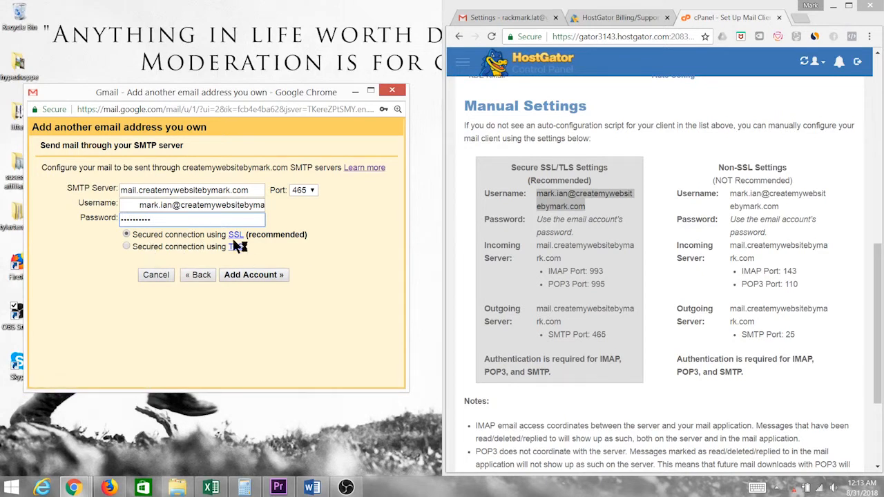
click(270, 277)
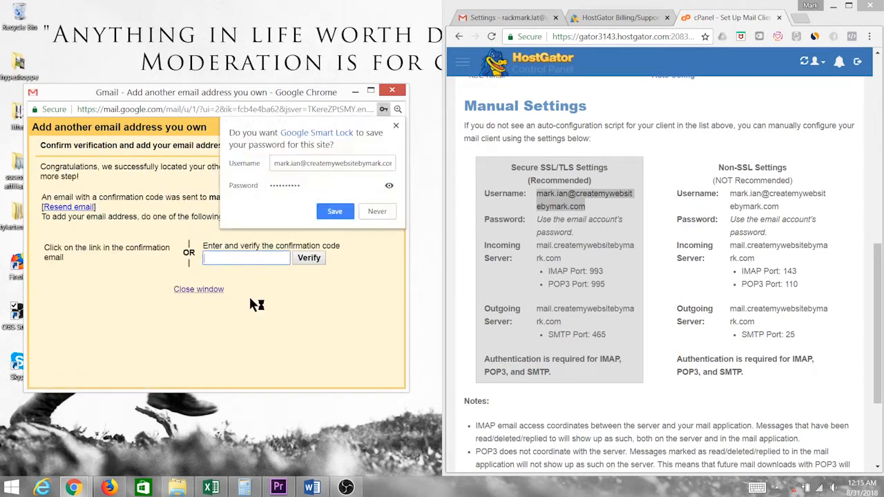
Decline Chrome's password save and copy the code from the Gmail Confirmation email
click(376, 211)
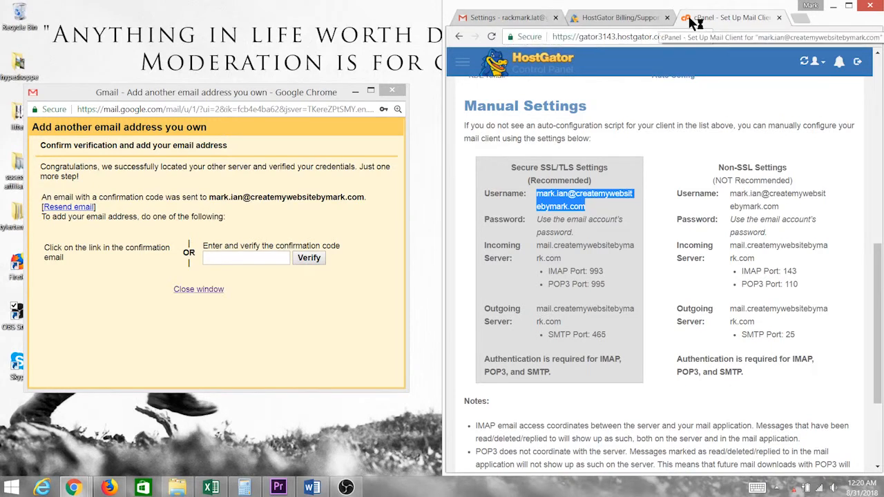
click(496, 18)
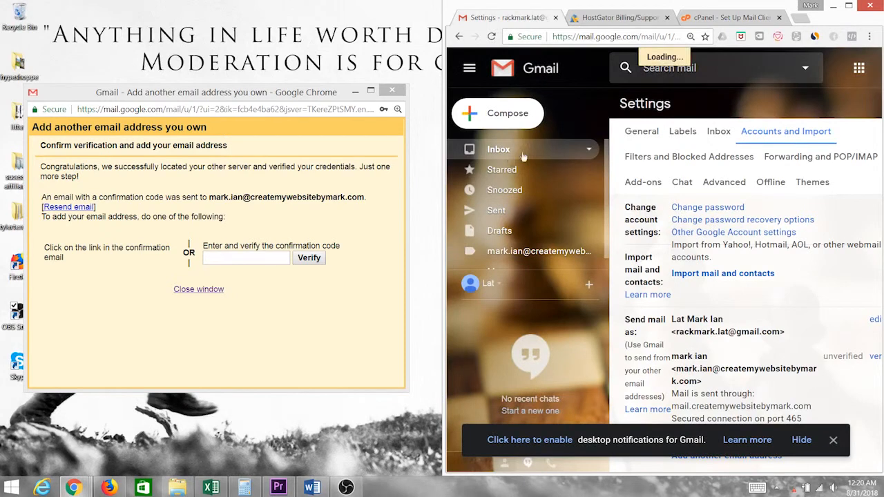
click(595, 150)
click(849, 6)
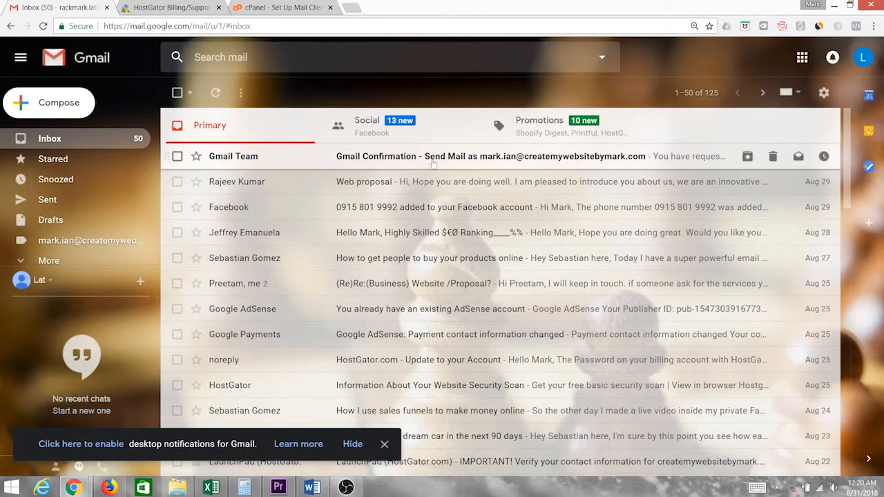
click(426, 166)
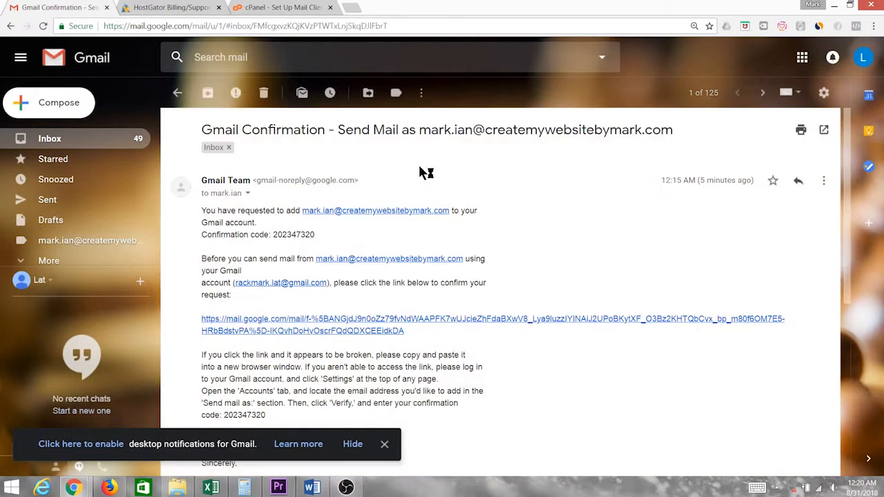
drag(274, 235, 322, 237)
key(super+c)
right_click(322, 236)
click(330, 242)
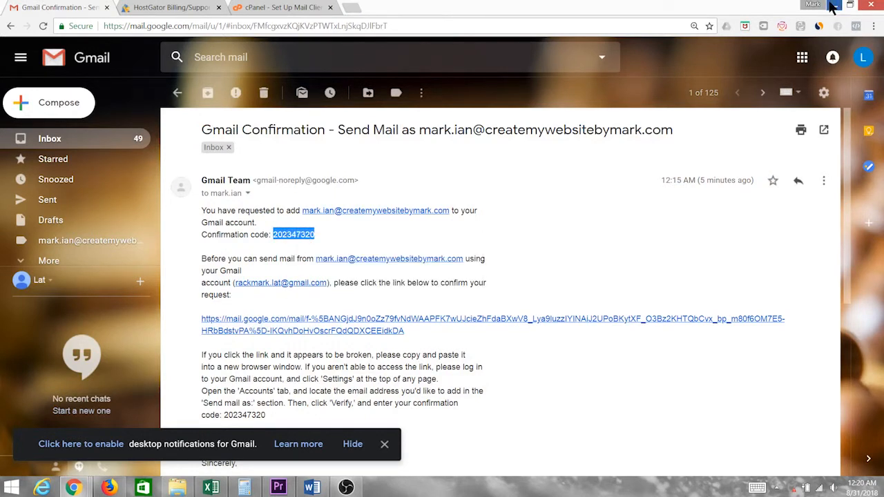
Paste the confirmation code into the add-address window, verify it, and return to the inbox
click(72, 488)
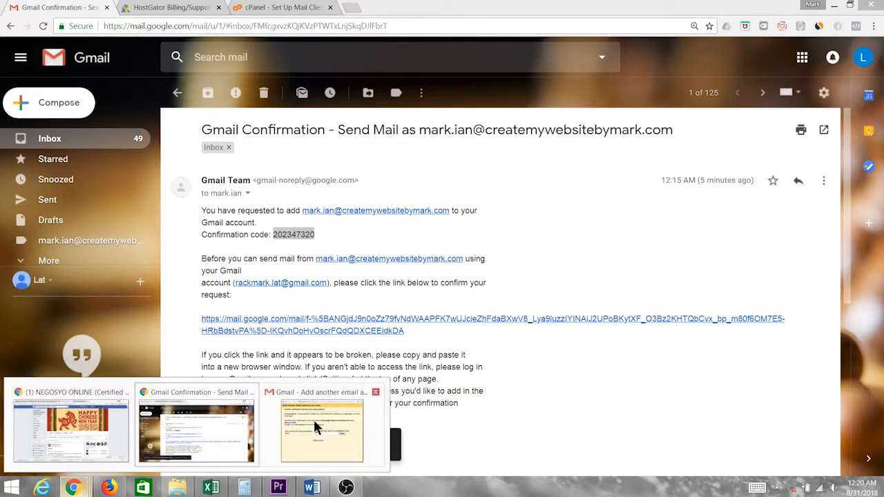
click(313, 418)
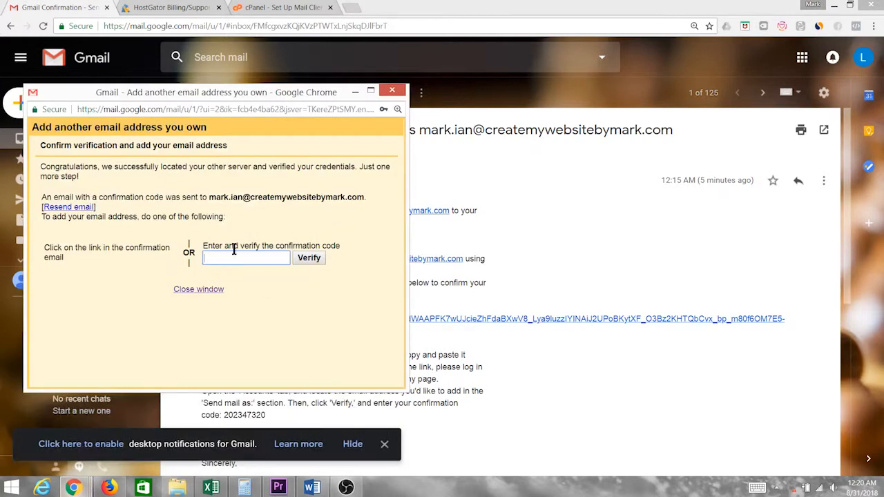
right_click(244, 257)
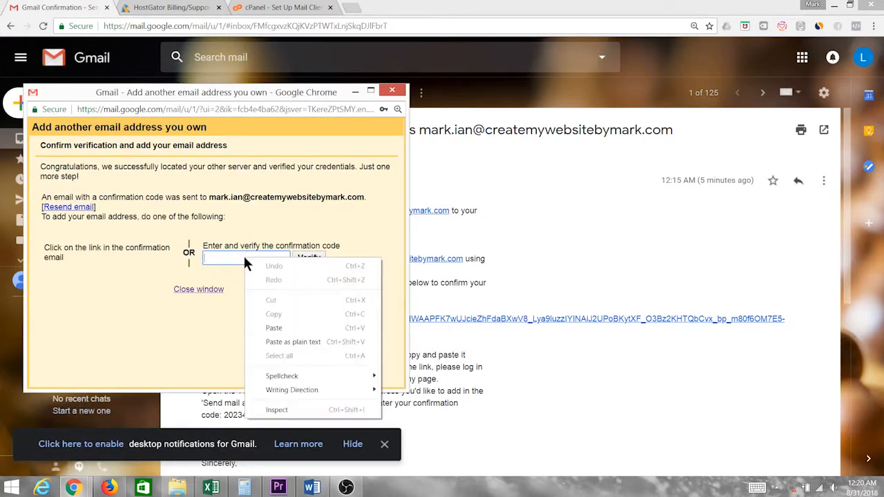
click(298, 330)
click(314, 257)
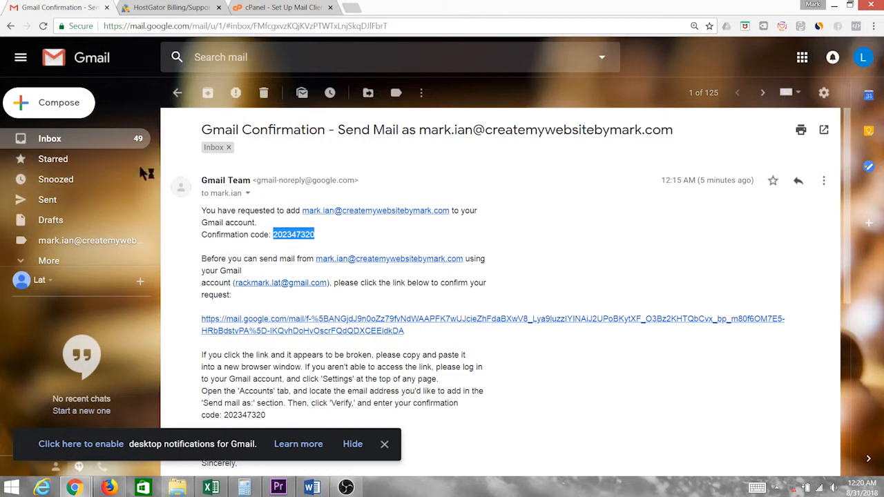
click(78, 142)
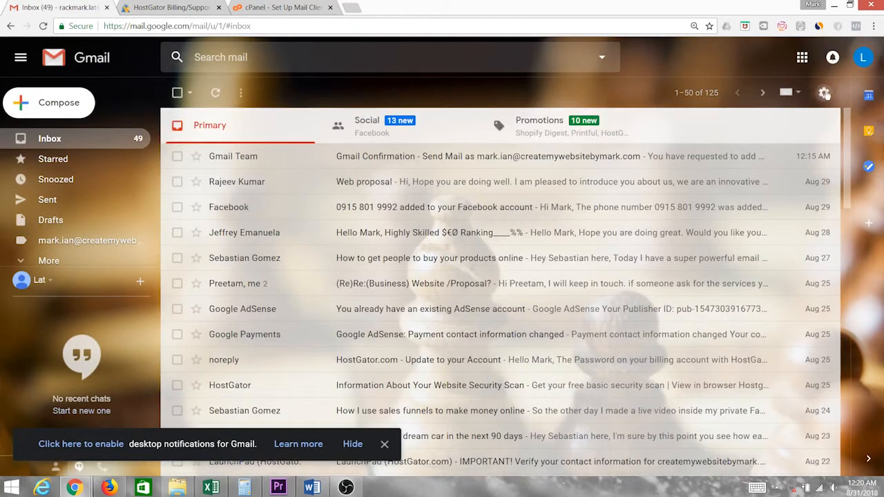
In Accounts and Import, make the createmywebsitebymark.com address the default under Send mail as
click(824, 93)
click(725, 200)
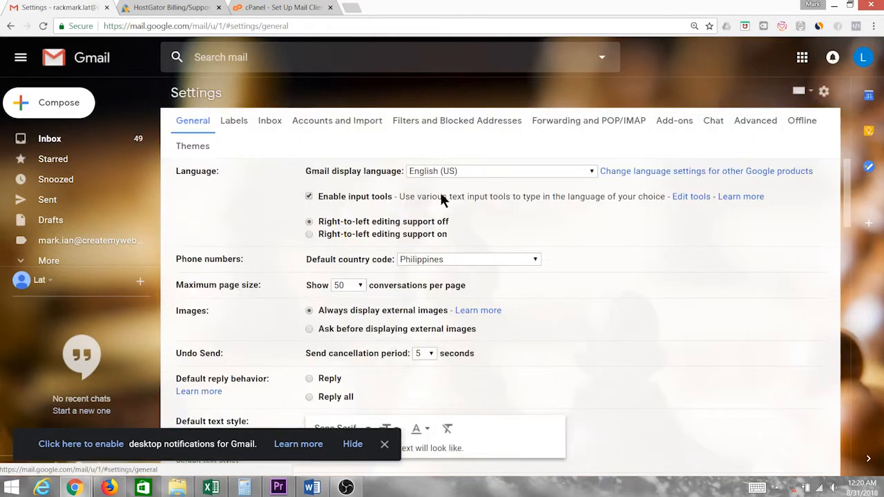
scroll(442, 203, down, 3)
scroll(315, 118, up, 3)
click(320, 123)
scroll(642, 291, down, 2)
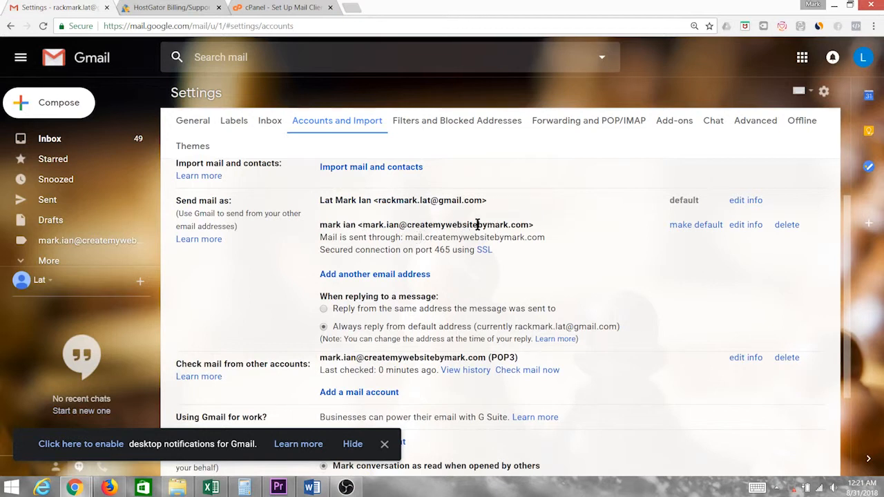
click(697, 226)
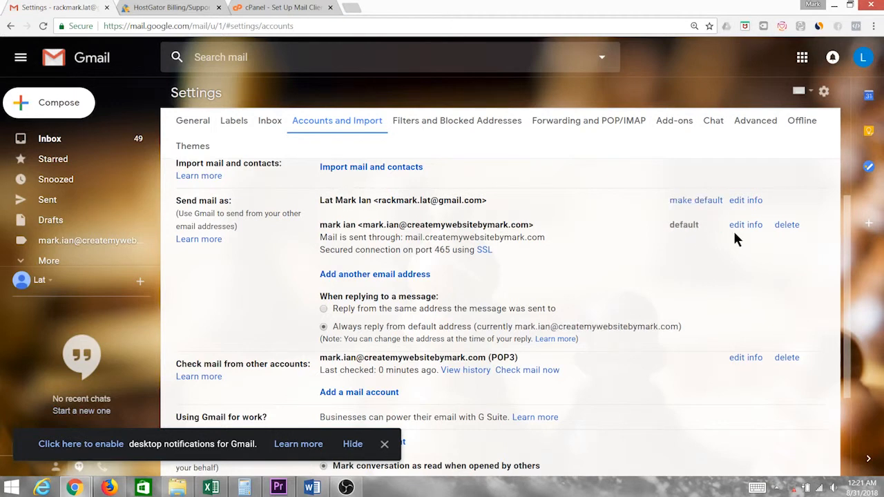
drag(362, 224, 535, 225)
click(573, 265)
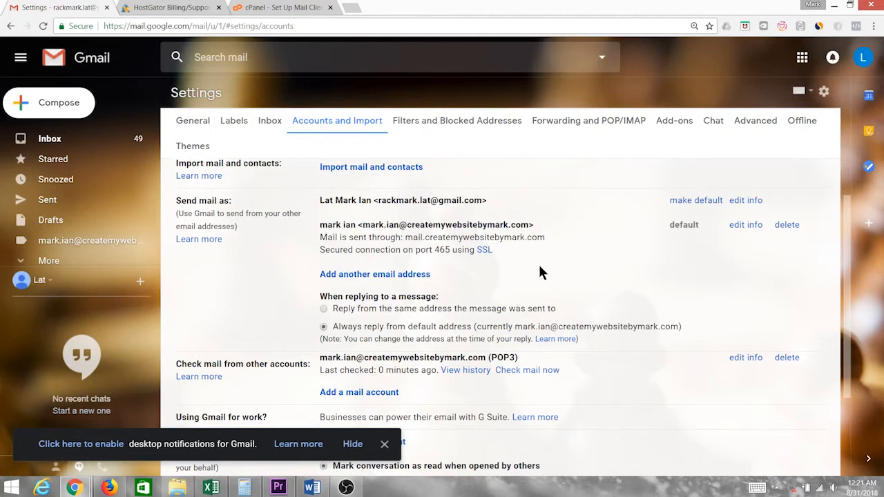